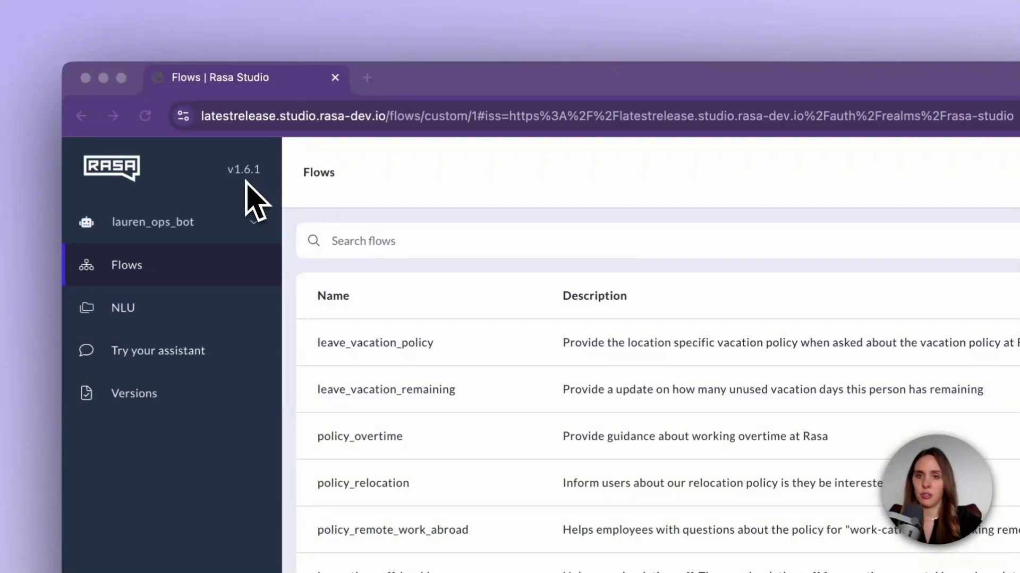
Peek at the assistant project list, then view the leave_vacation_policy flow diagram and pan it.
left_click(253, 224)
scroll(243, 398, "down", 3)
scroll(239, 398, "up", 3)
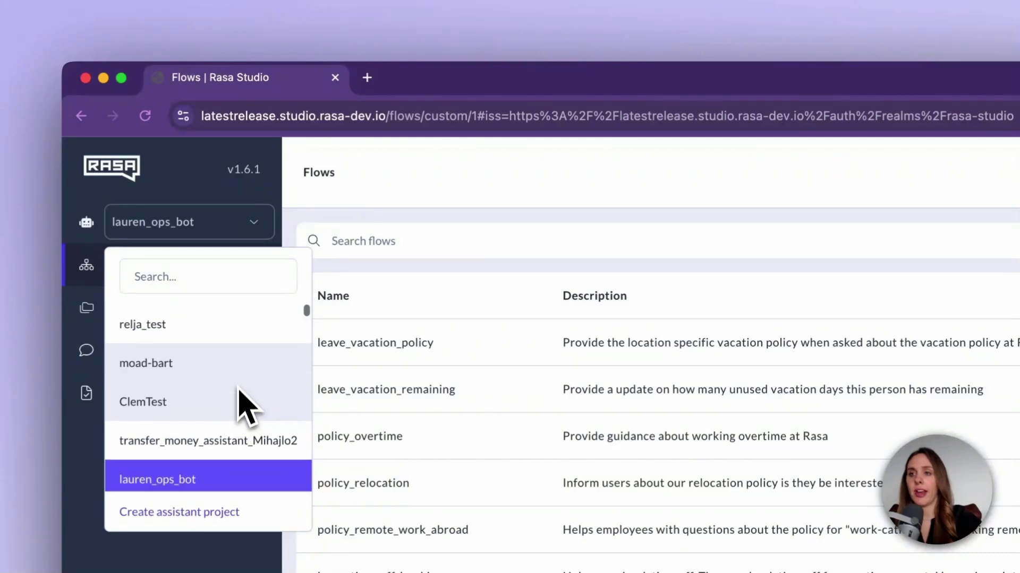
left_click(215, 217)
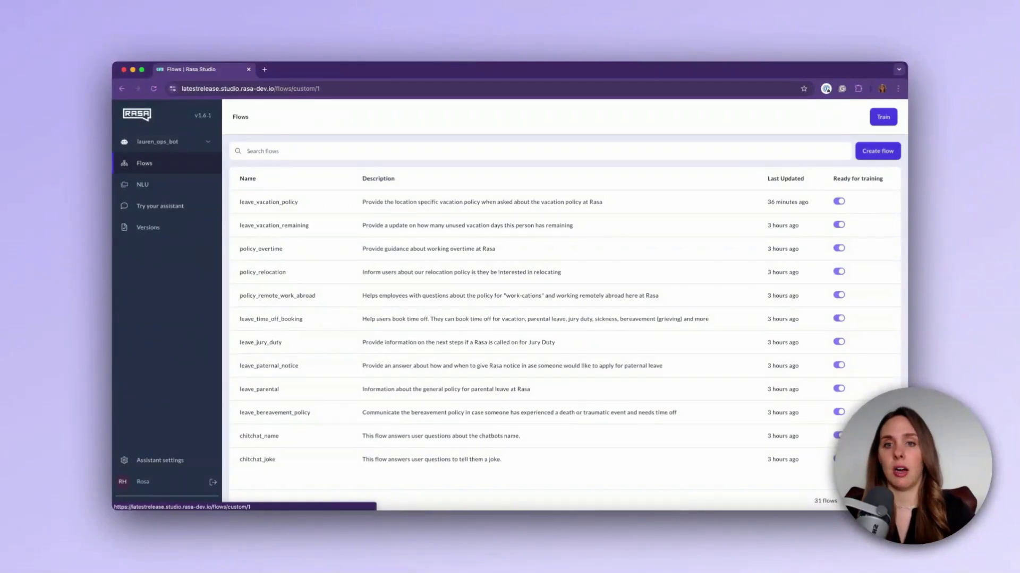
mouse_move(303, 366)
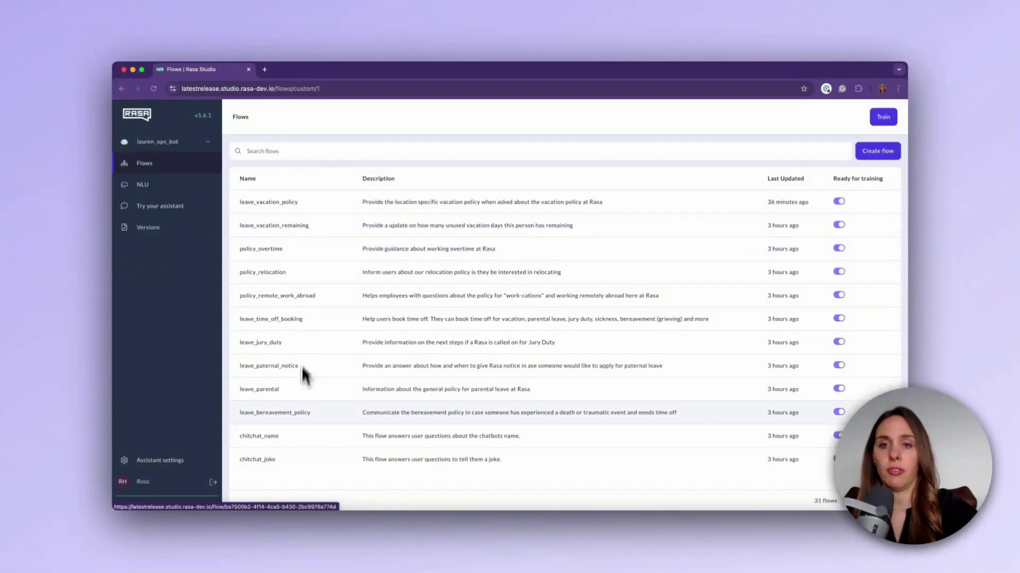
left_click(335, 201)
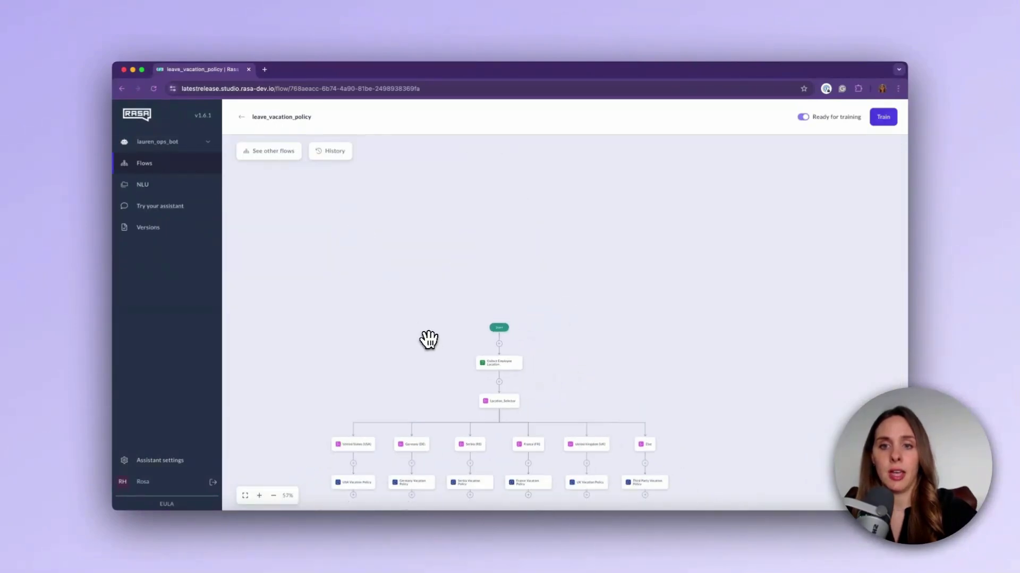
left_click_drag(425, 319, 429, 285)
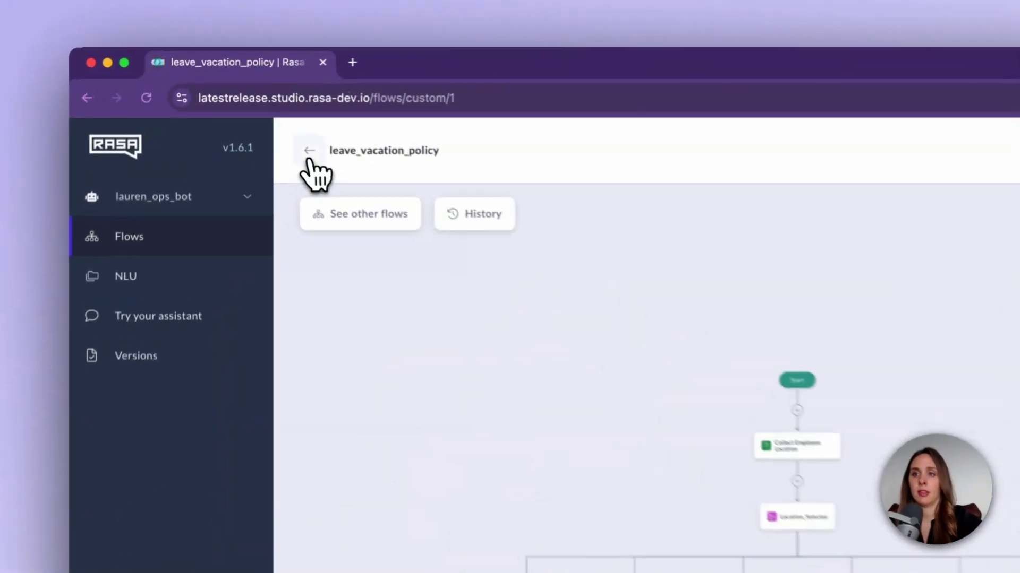
Return to the Flows list and bring up leave_vacation_remaining's name, description and training setting.
left_click(310, 150)
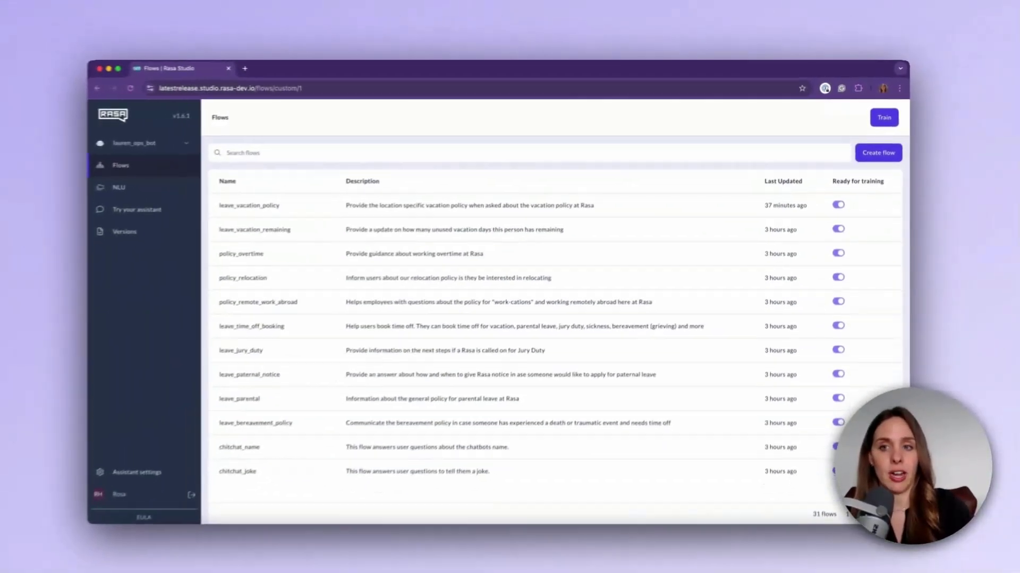
left_click(872, 236)
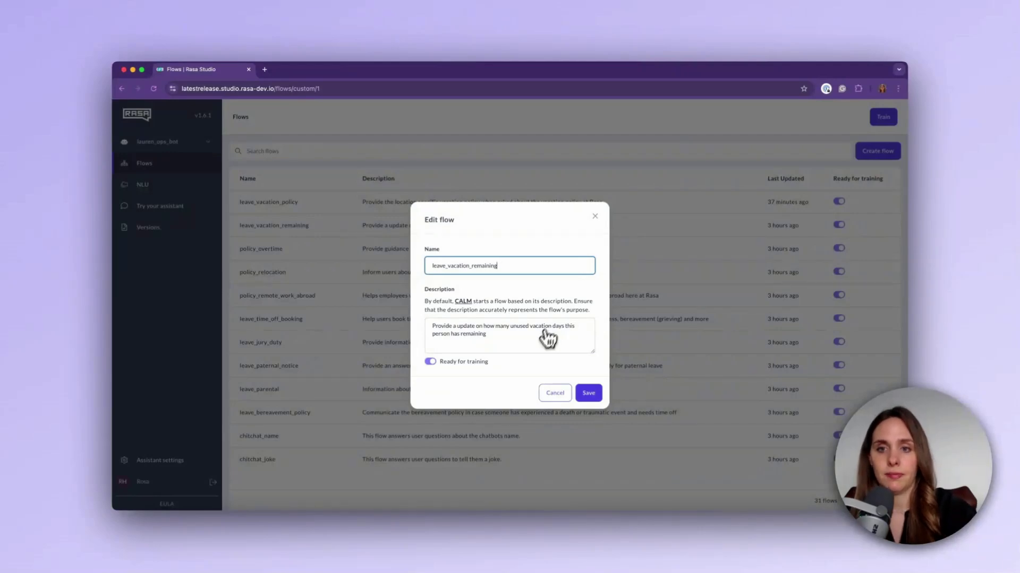
Cancel the Edit flow dialog, leaving leave_vacation_remaining unchanged.
left_click(555, 393)
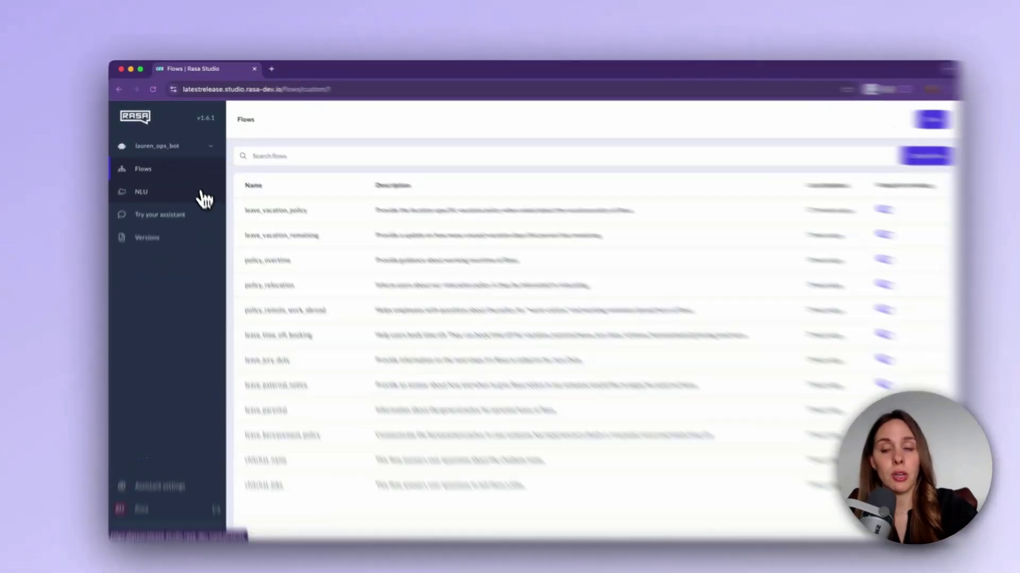
Go to the NLU section showing leave_booking_time_off with its 20 training examples.
left_click(205, 184)
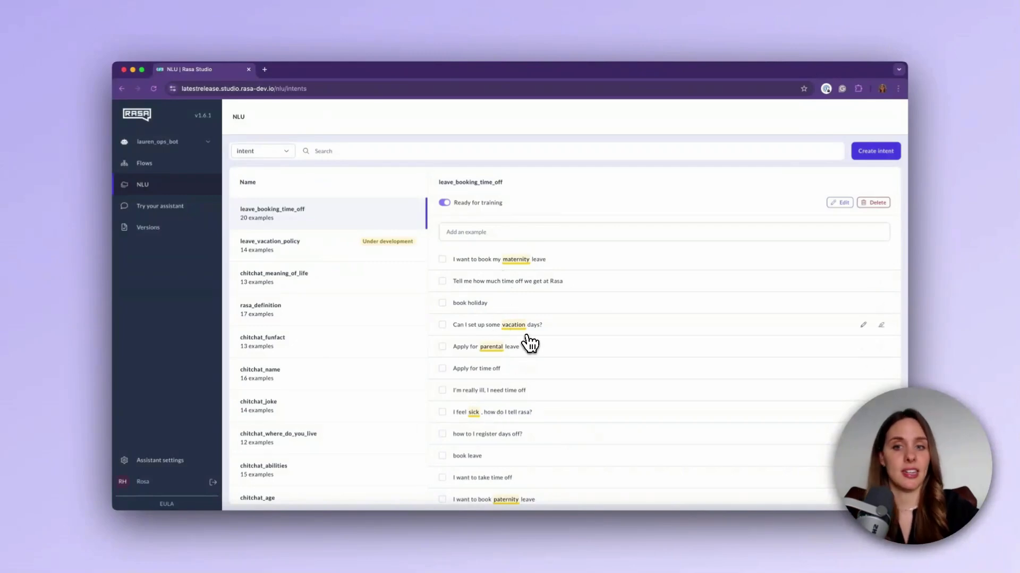
mouse_move(486, 347)
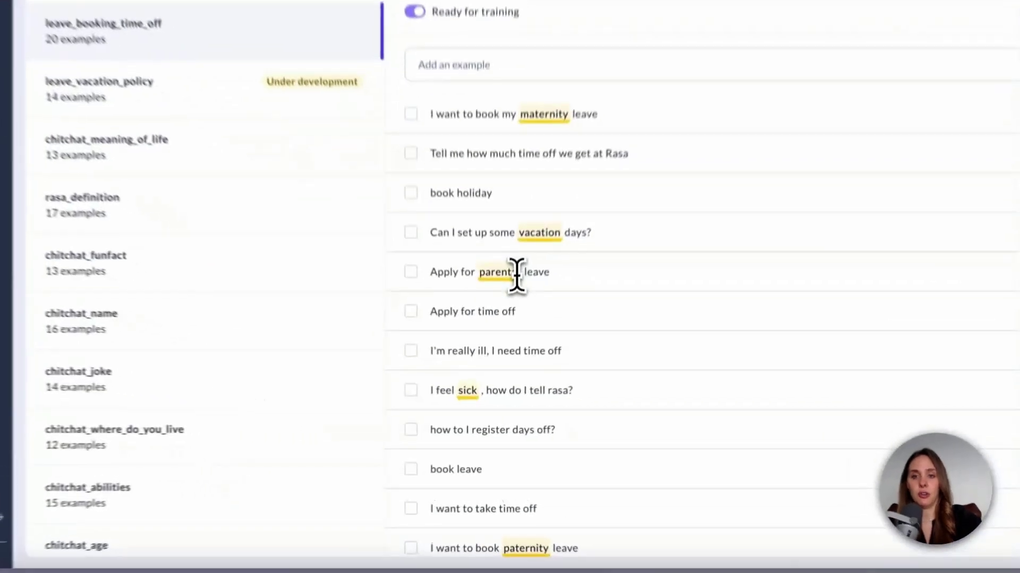
View the parental entity annotation, then reach the Try your assistant chat via Flows.
left_click(494, 347)
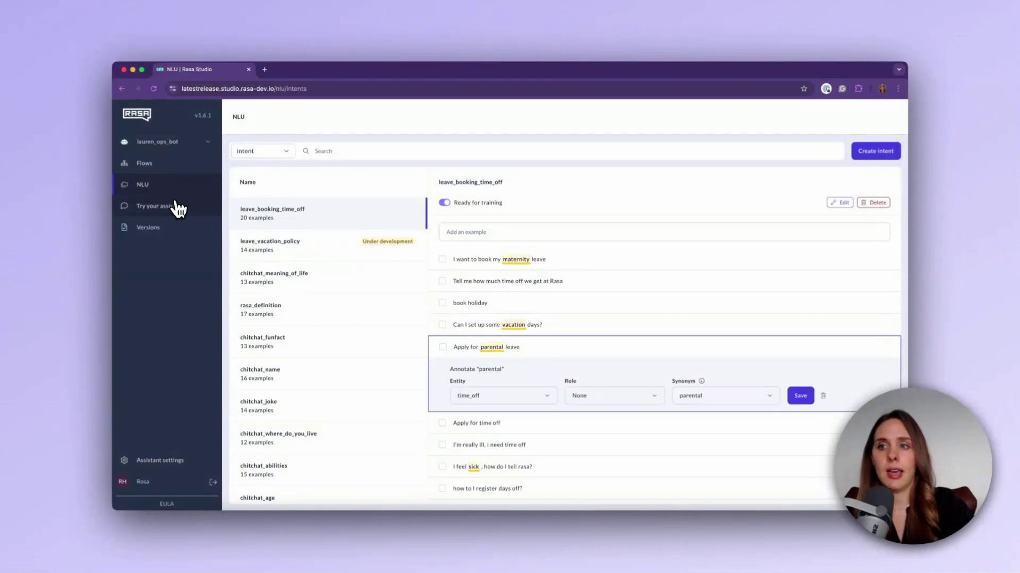
left_click(145, 163)
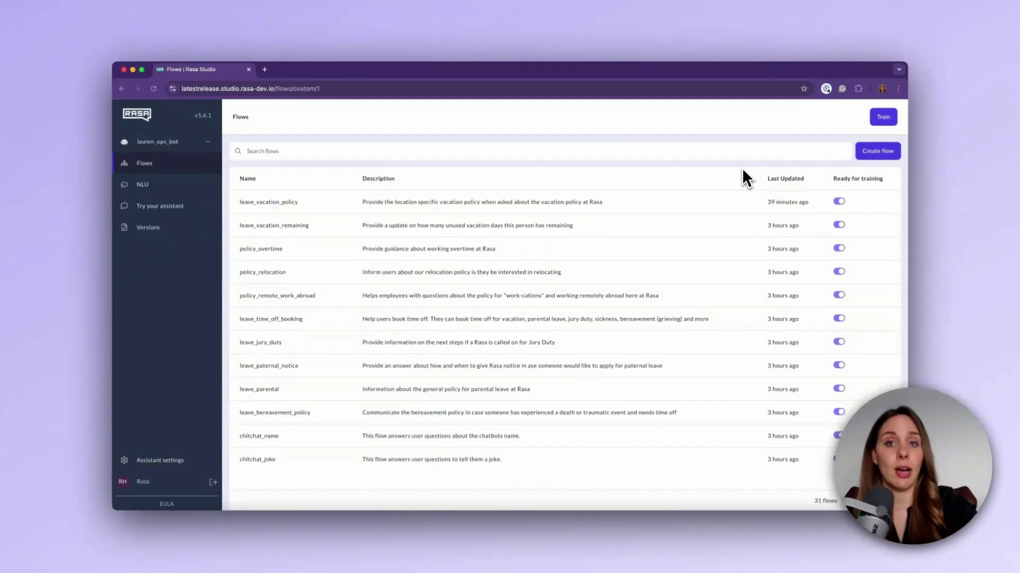
left_click(179, 209)
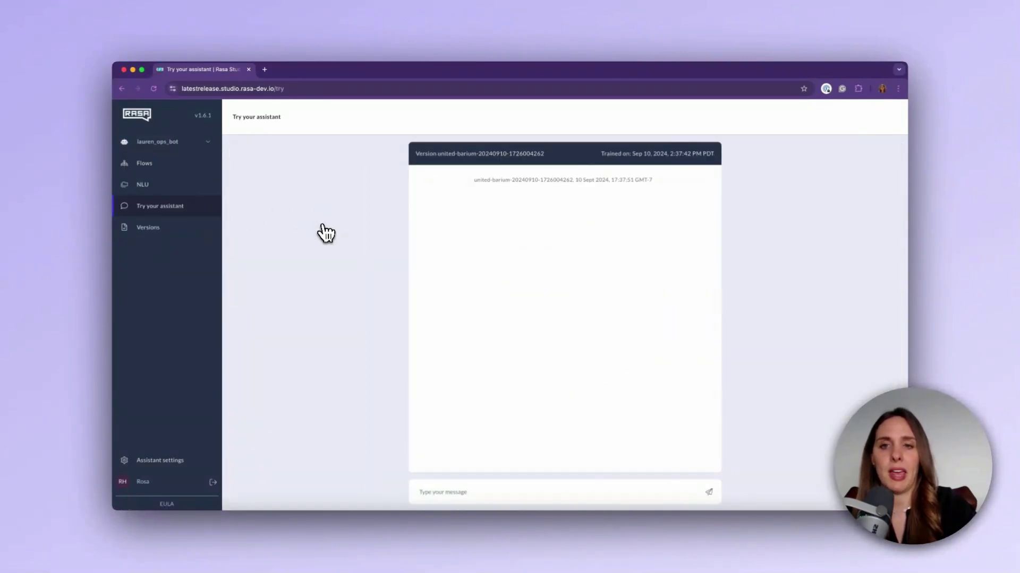
Ask the assistant "How much time off remaining do I have?" and get the 12 vacation days reply.
left_click(553, 494)
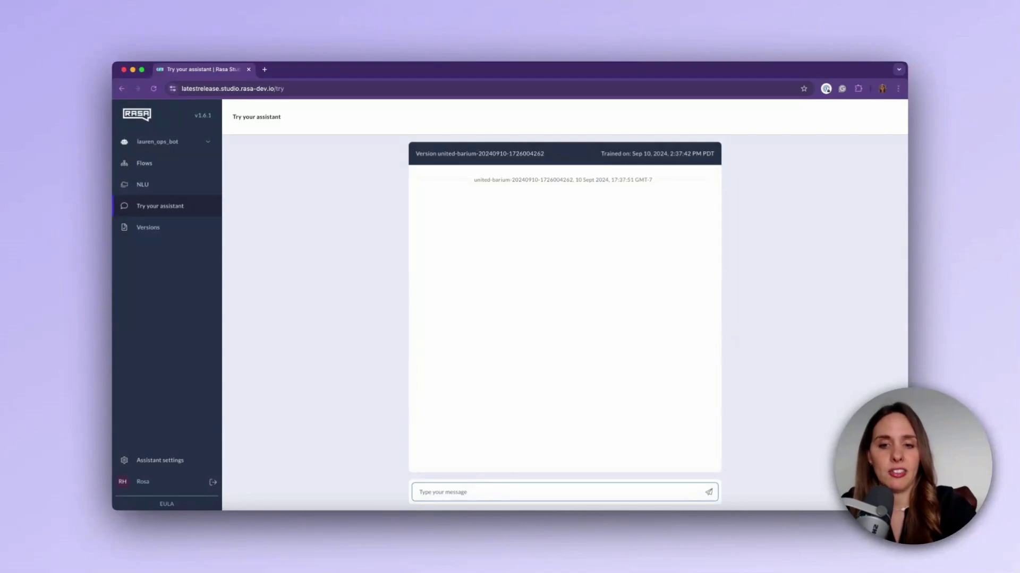
type("How m")
type("uch time o")
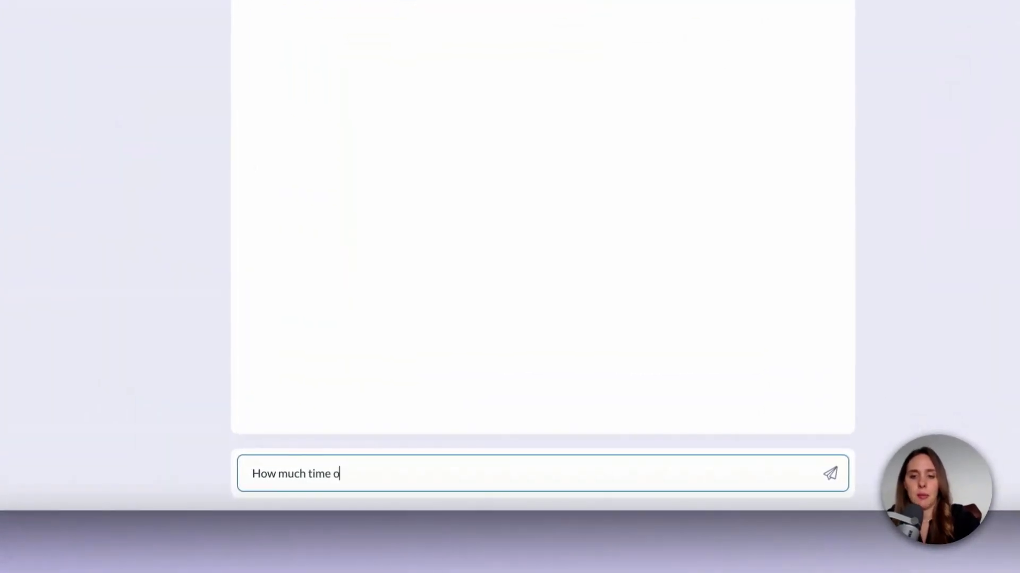
type("ff remaining do I have?")
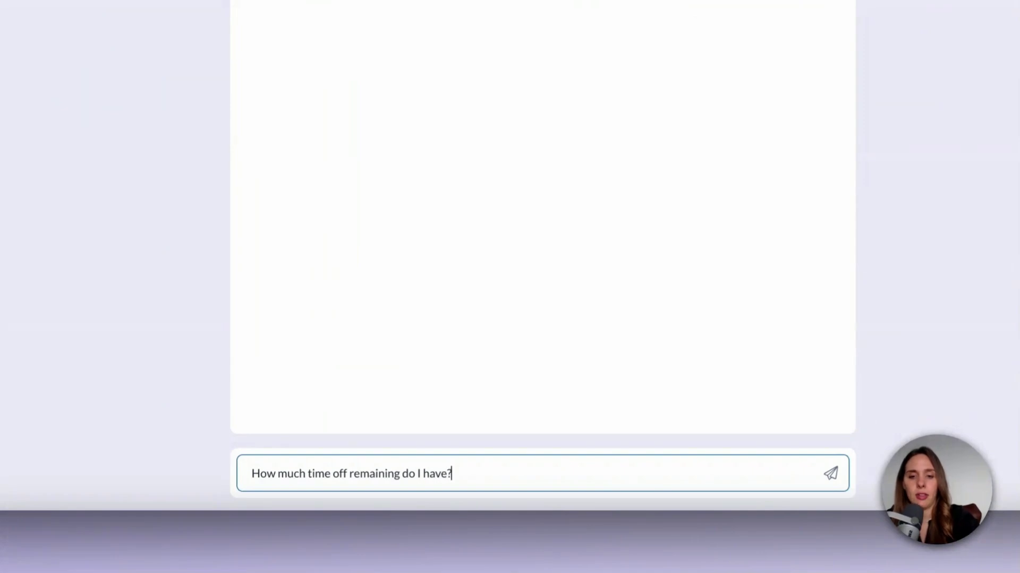
key("Return")
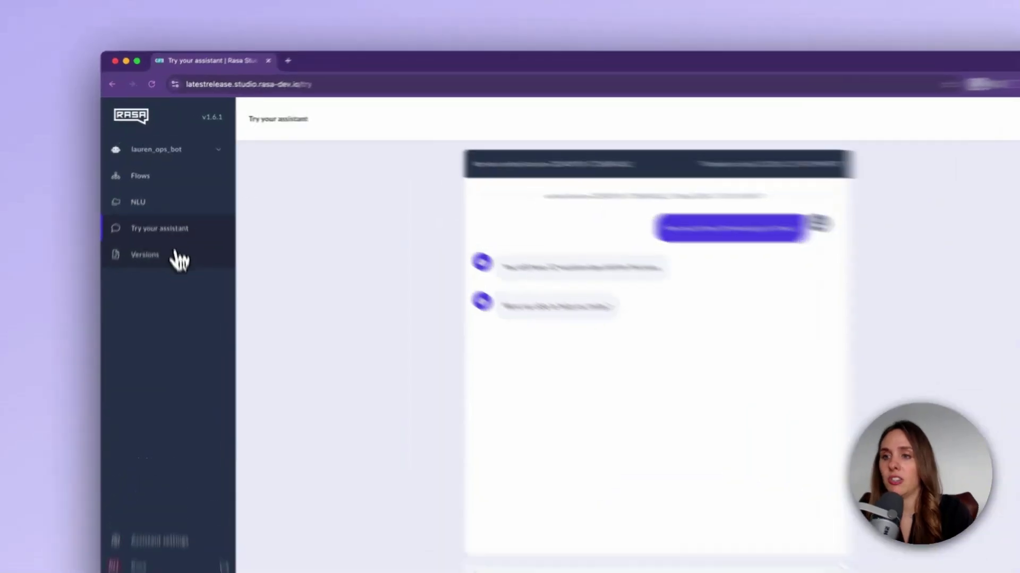
left_click(148, 228)
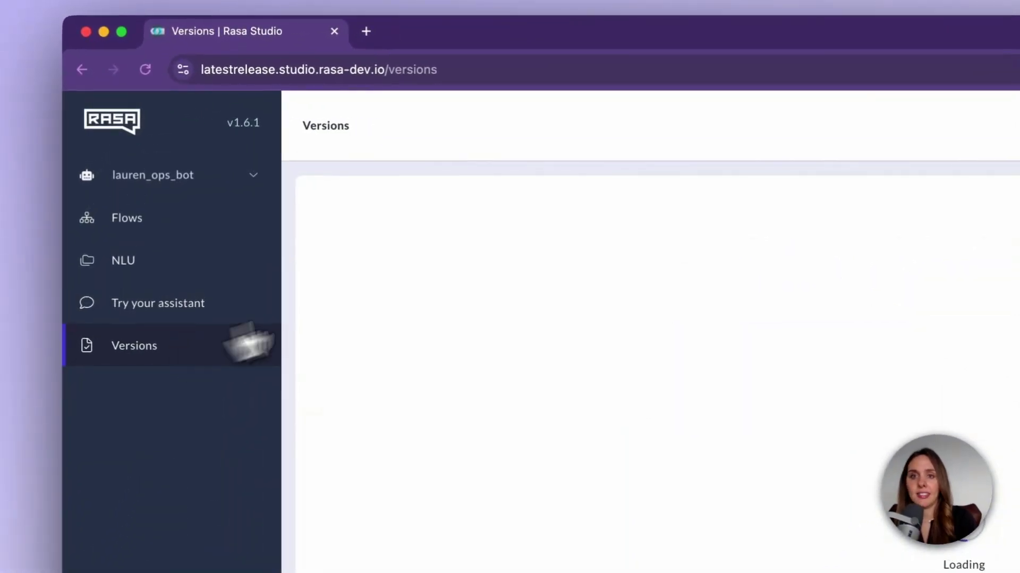